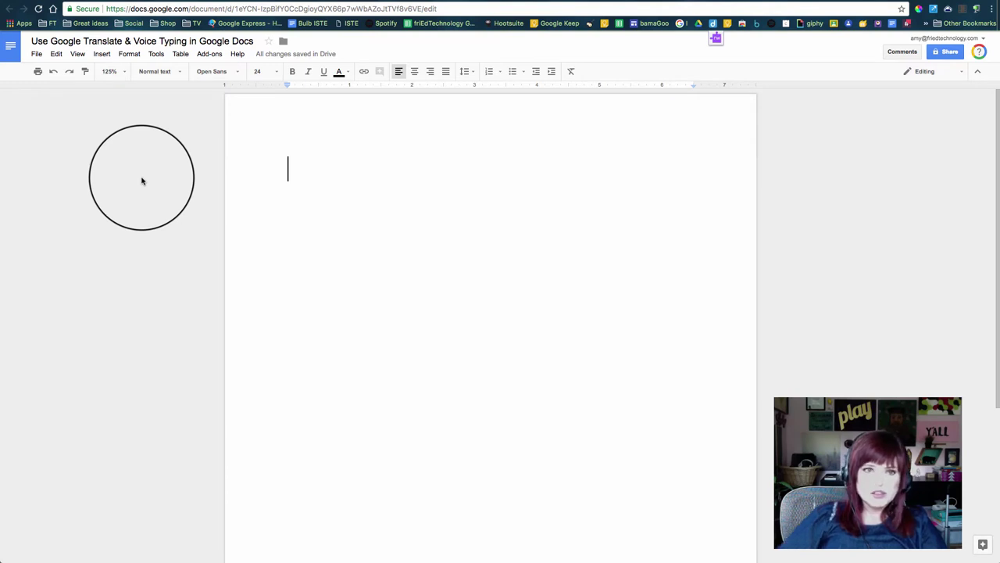
# Switch the document language to Français via File > Language.
pyautogui.click(37, 56)
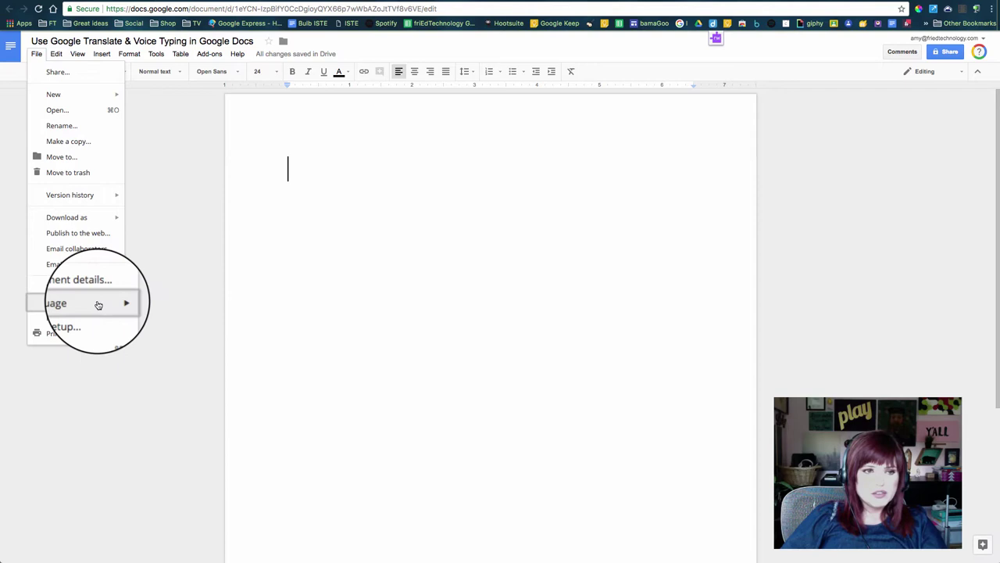
pyautogui.moveTo(78, 301)
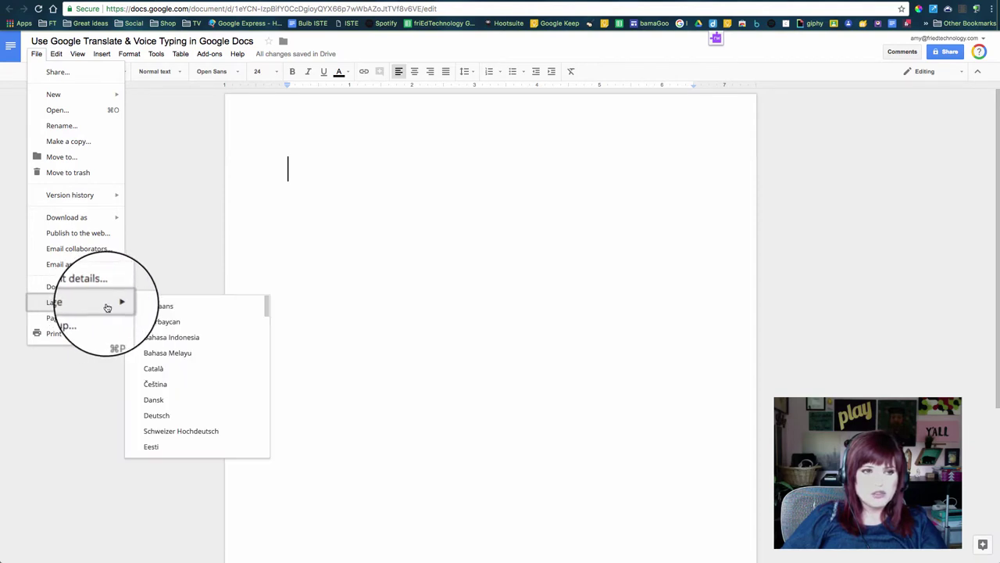
pyautogui.scroll(-1, 185, 405)
pyautogui.scroll(-3, 187, 404)
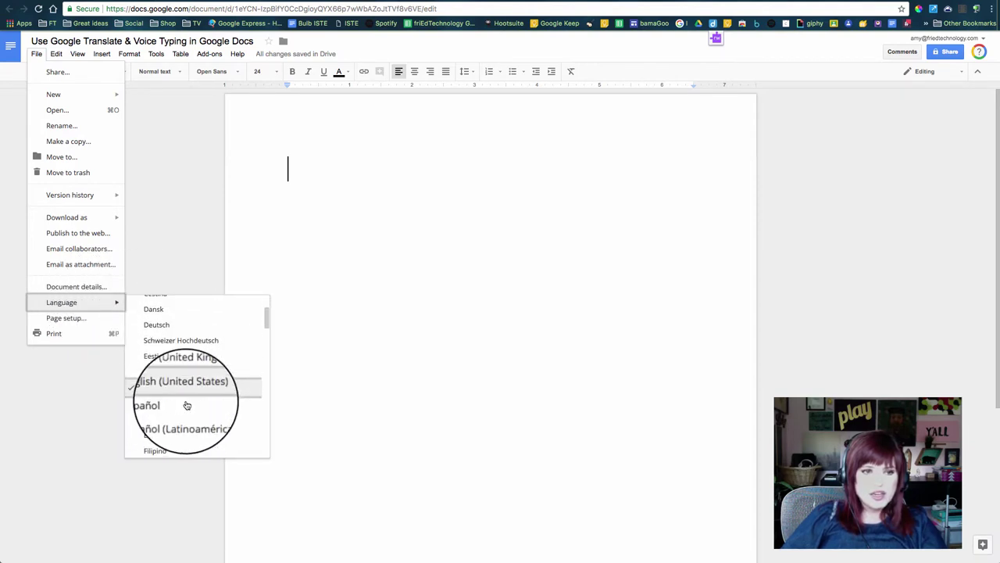
pyautogui.scroll(-1, 188, 405)
pyautogui.scroll(-1, 188, 405)
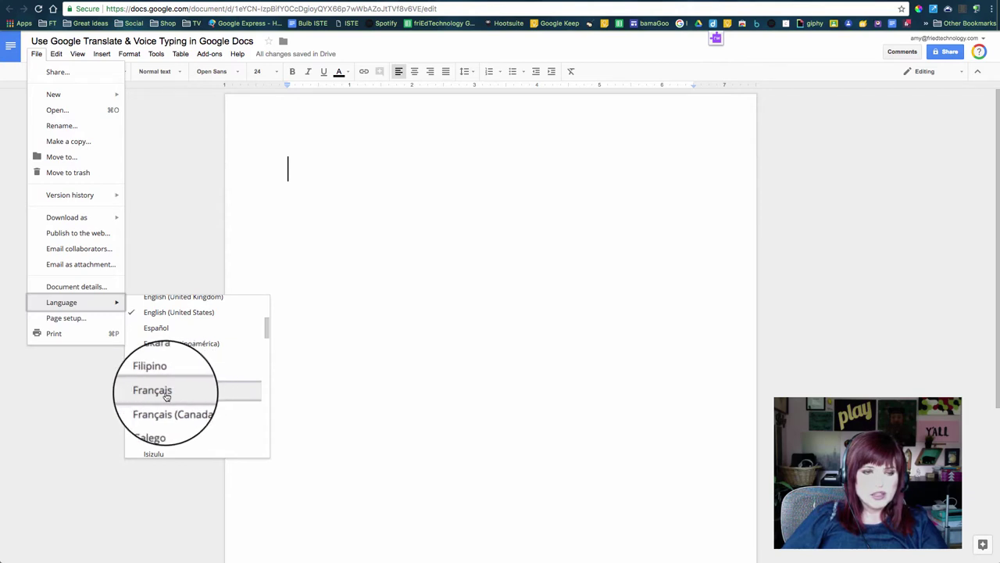
pyautogui.click(178, 396)
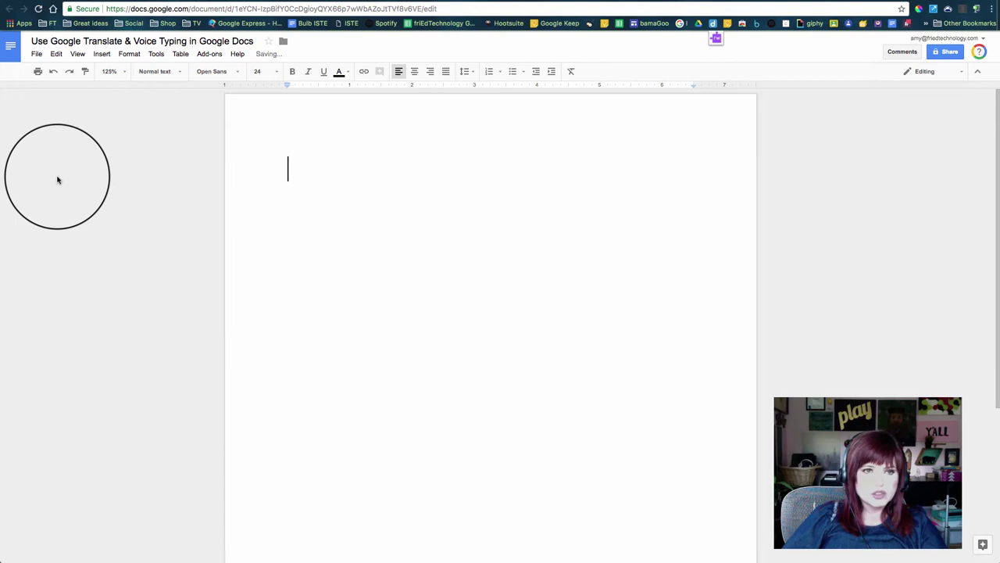
pyautogui.click(36, 54)
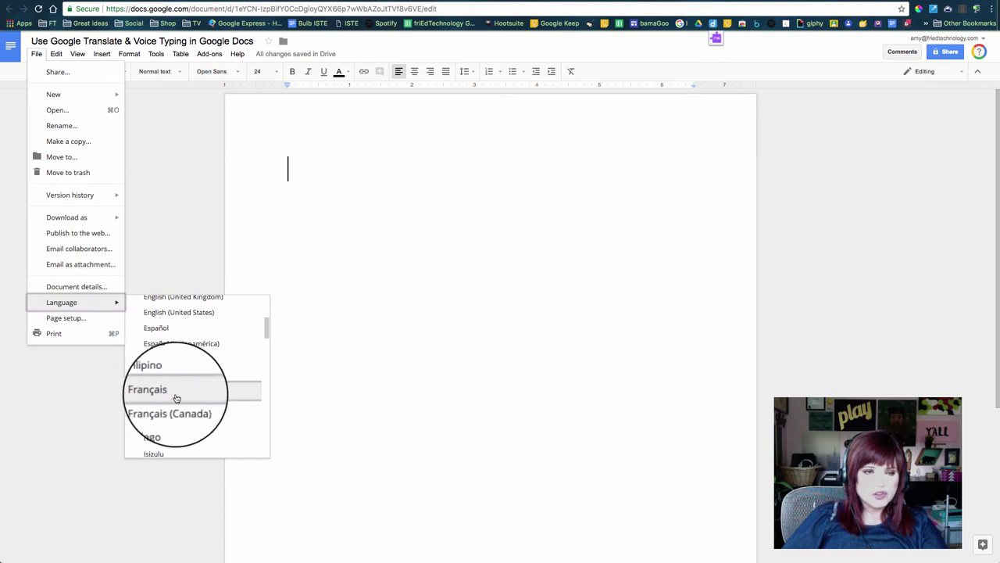
pyautogui.moveTo(266, 338)
pyautogui.mouseDown()
pyautogui.moveTo(262, 430)
pyautogui.moveTo(259, 313)
pyautogui.moveTo(266, 357)
pyautogui.moveTo(254, 458)
pyautogui.mouseUp()
pyautogui.scroll(-1, 262, 430)
pyautogui.scroll(-1, 263, 434)
pyautogui.scroll(-1, 263, 438)
pyautogui.scroll(-1, 264, 441)
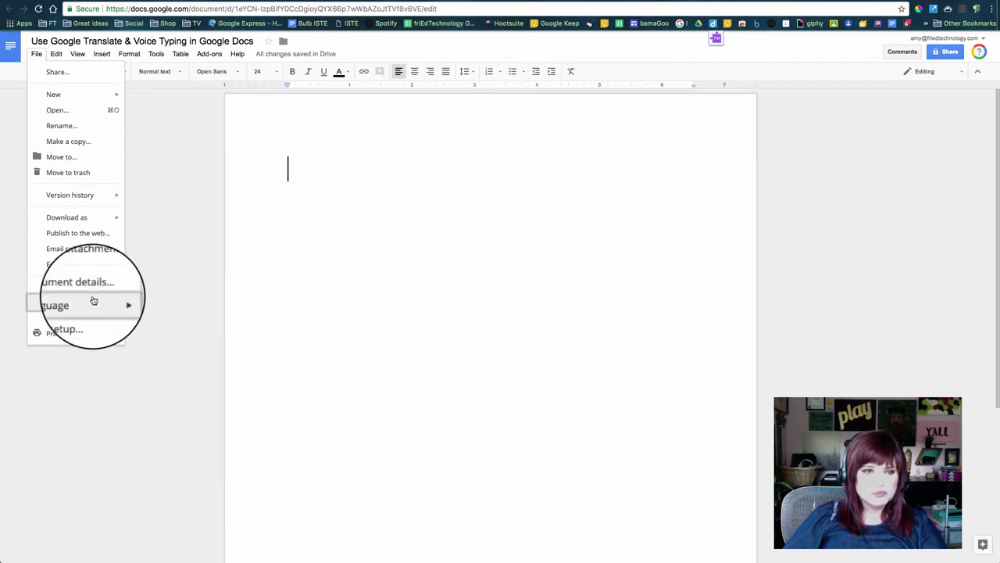
# Close the language list and turn on voice typing from the Tools menu.
pyautogui.click(320, 168)
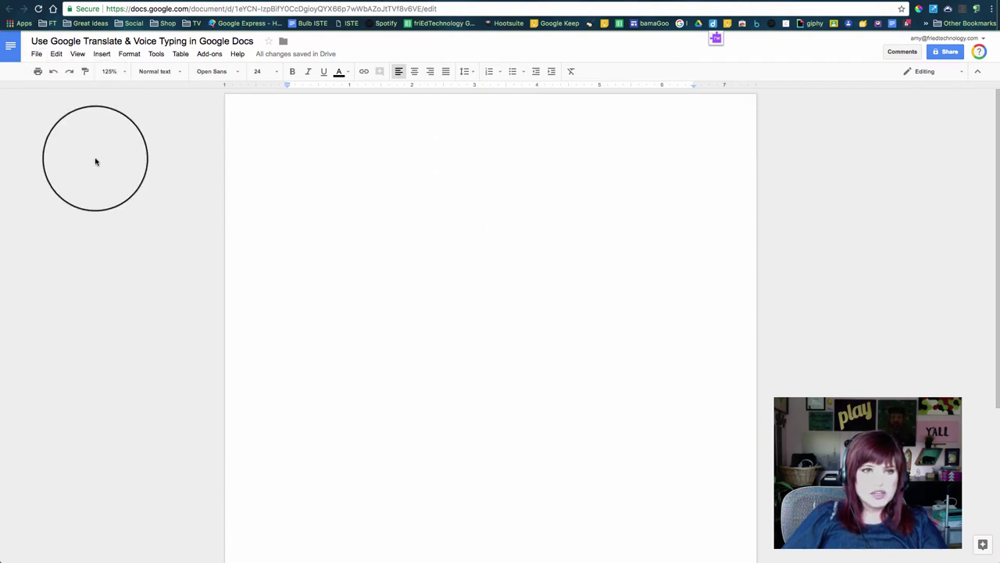
pyautogui.click(106, 58)
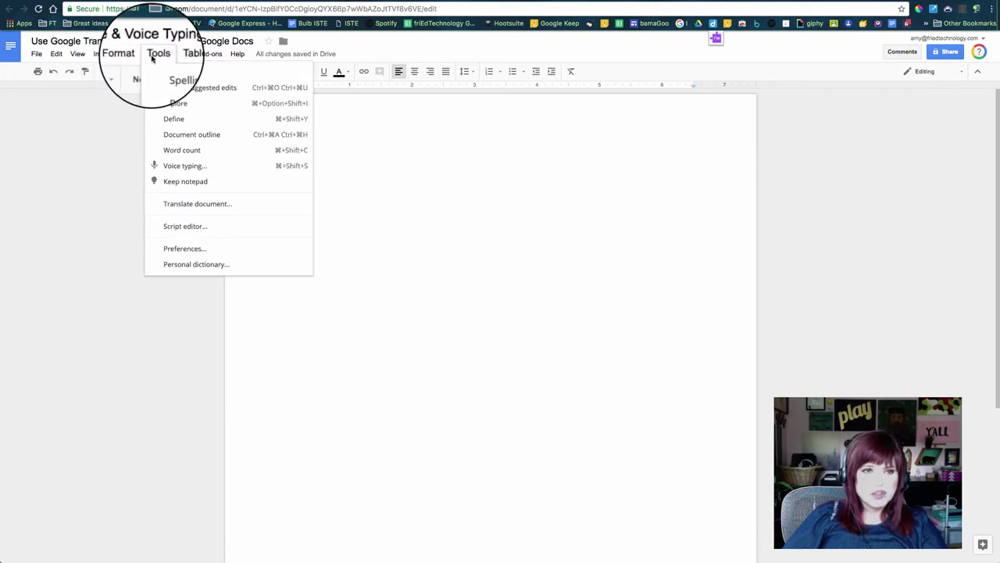
pyautogui.click(172, 167)
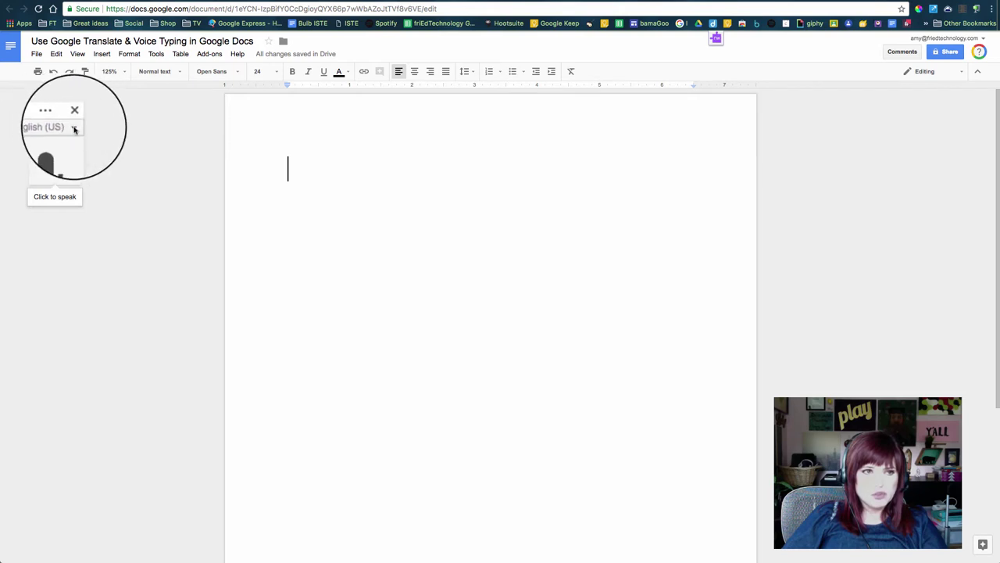
# Set the voice typing dictation language to Français.
pyautogui.click(73, 128)
pyautogui.scroll(-4, 98, 259)
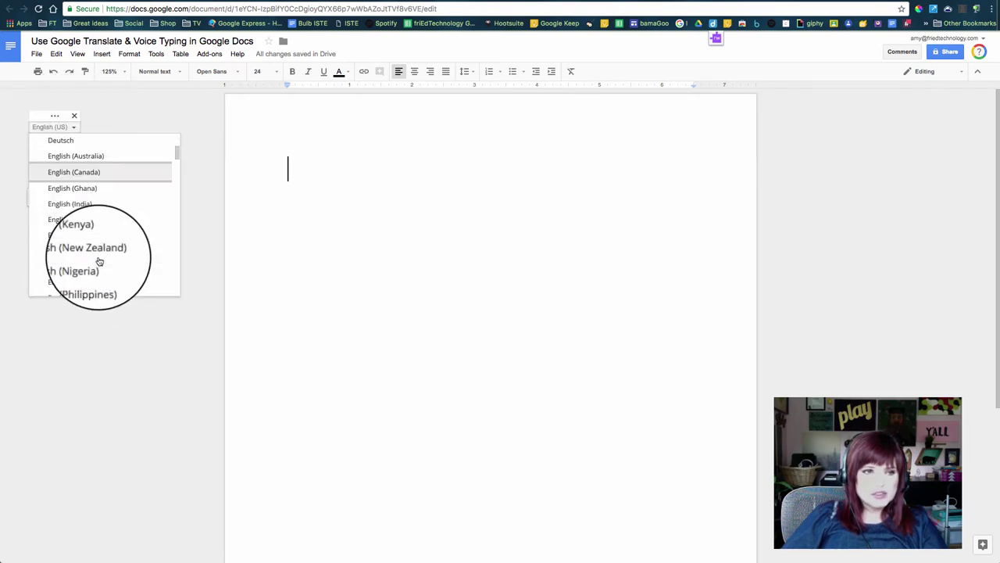
pyautogui.scroll(-3, 99, 261)
pyautogui.scroll(-2, 99, 261)
pyautogui.scroll(-2, 99, 260)
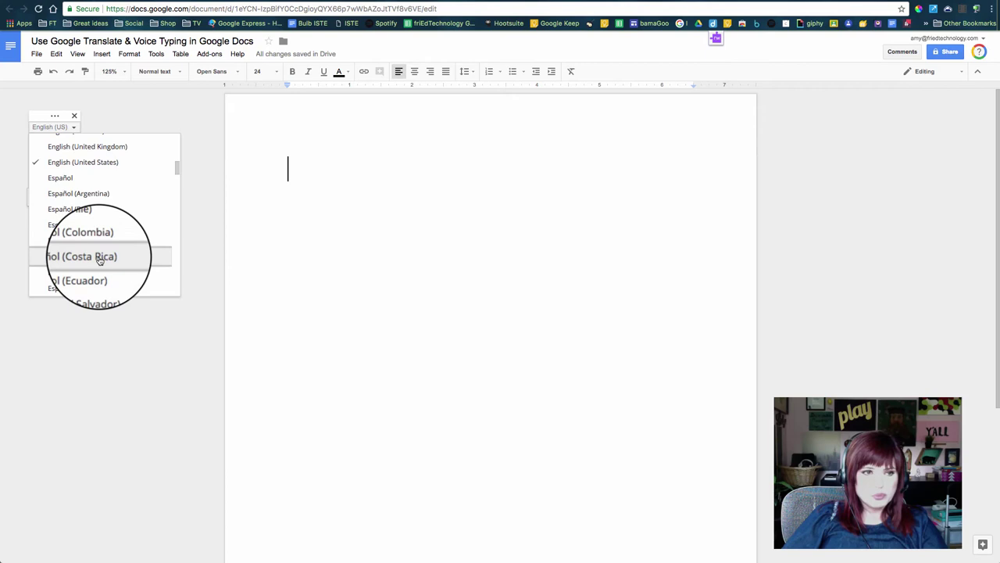
pyautogui.scroll(-2, 99, 260)
pyautogui.scroll(-1, 100, 261)
pyautogui.scroll(-4, 99, 260)
pyautogui.scroll(-2, 98, 258)
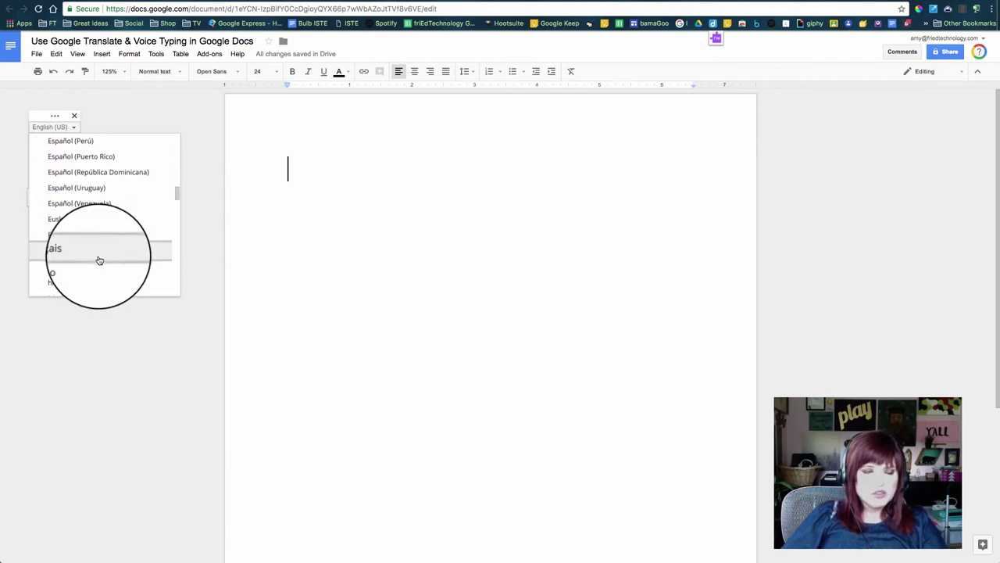
pyautogui.click(79, 251)
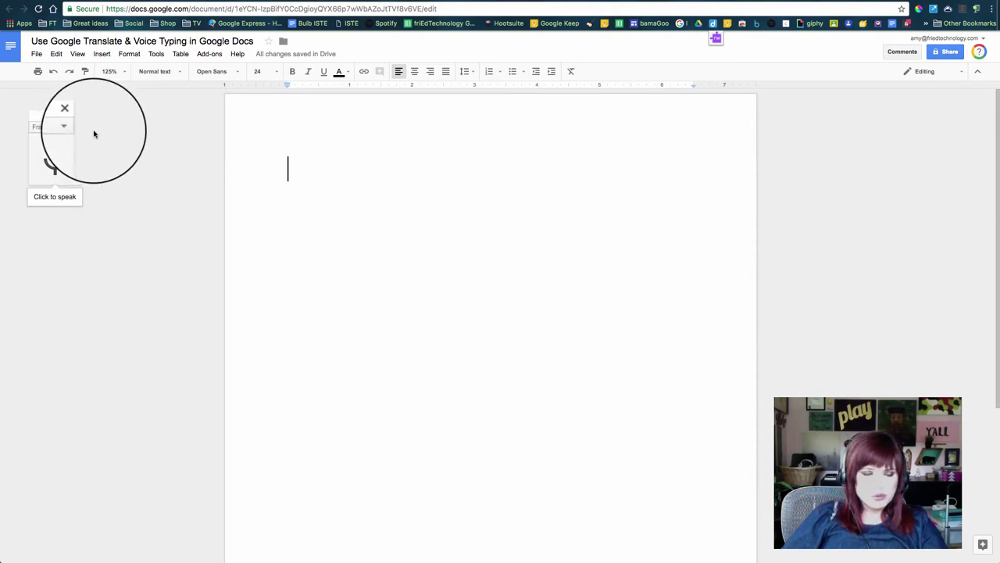
# Dictate "Bonjour comment allez-vous aujourd'hui" with the microphone, then stop dictation.
pyautogui.click(56, 163)
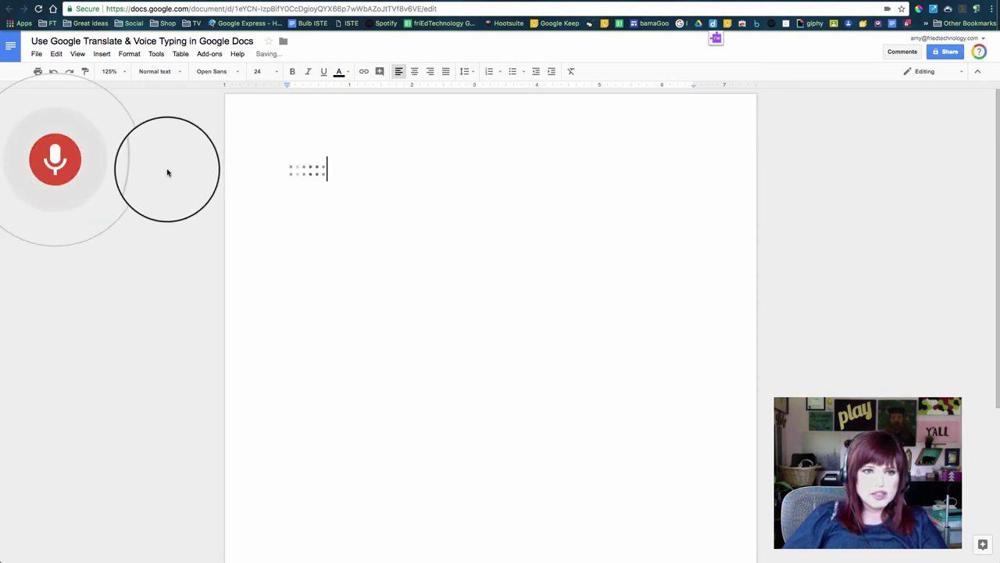
pyautogui.click(57, 167)
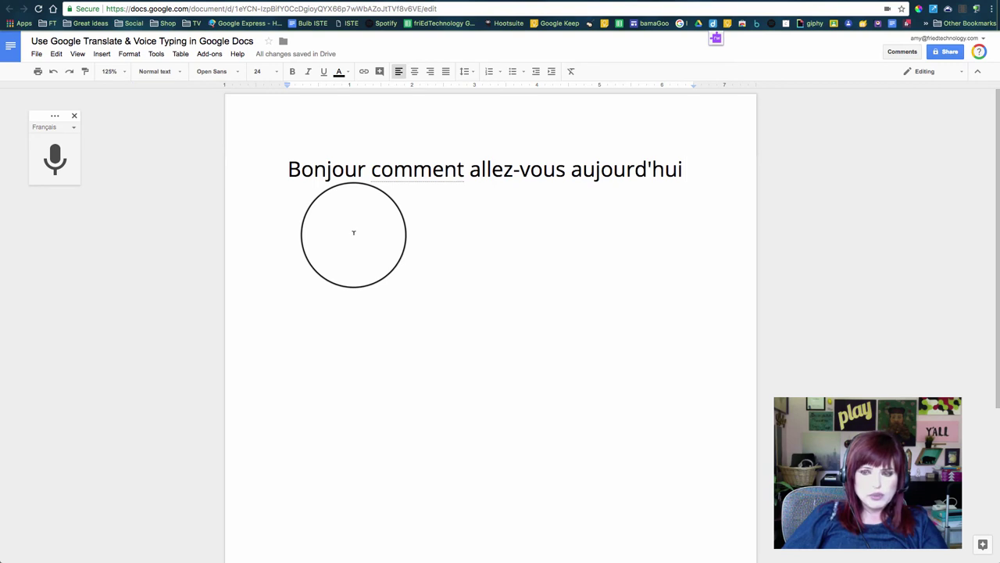
# Translate the document into English, producing a copy reading "Hello how are you today".
pyautogui.click(156, 53)
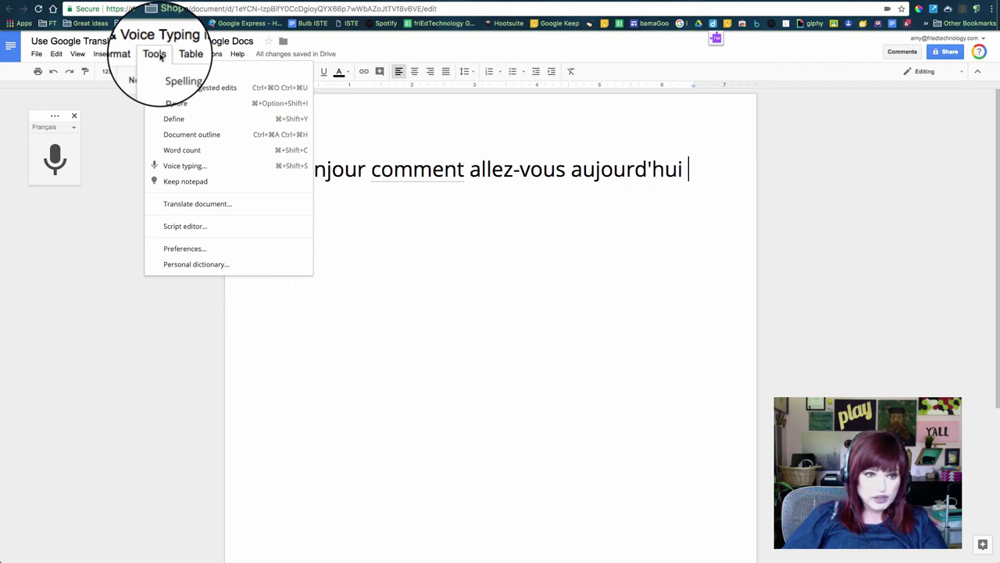
pyautogui.click(187, 204)
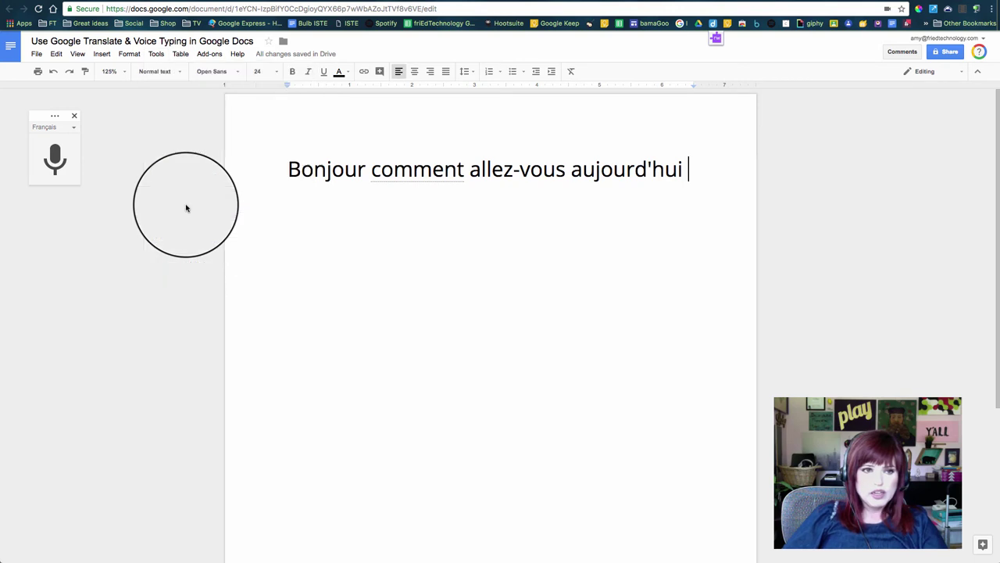
pyautogui.click(469, 333)
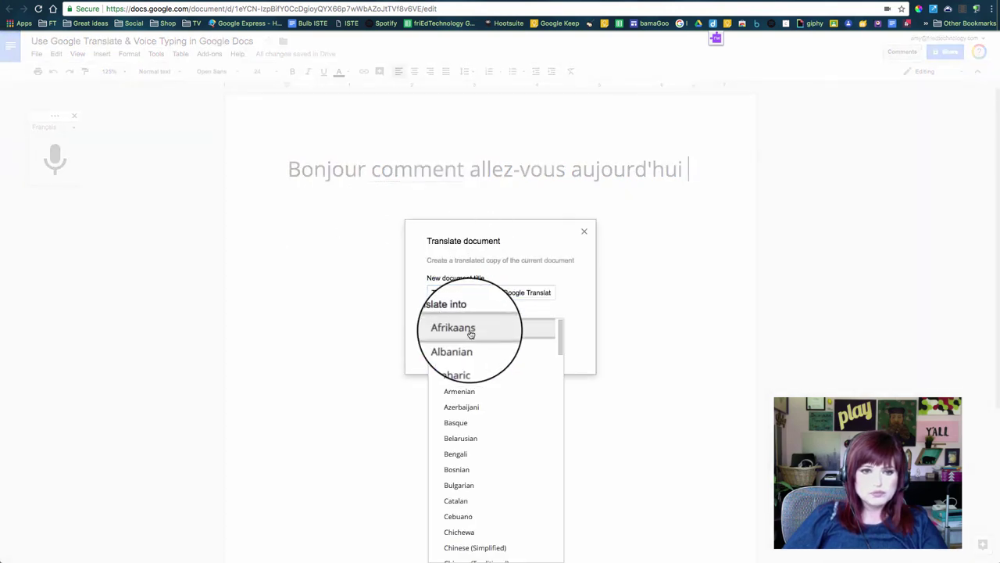
pyautogui.scroll(-1, 468, 440)
pyautogui.scroll(-5, 471, 442)
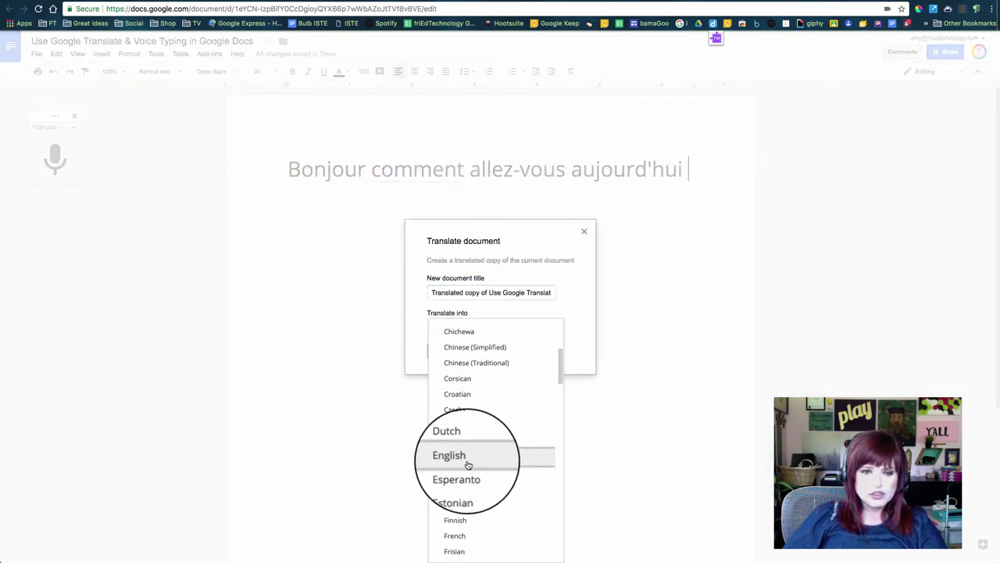
pyautogui.click(471, 461)
pyautogui.click(446, 353)
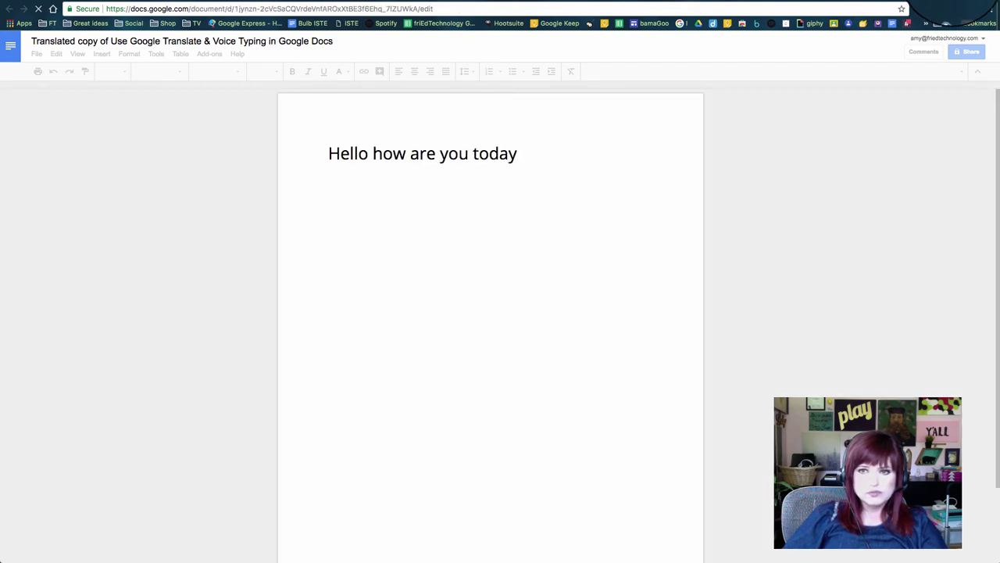
# From the English copy, translate the document into Spanish as a new copy.
pyautogui.click(511, 230)
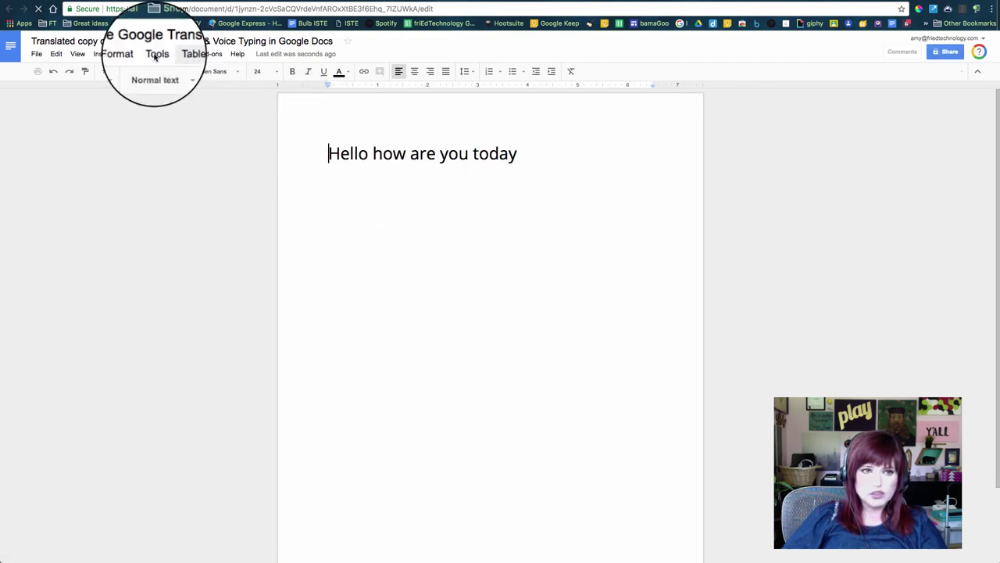
pyautogui.click(154, 55)
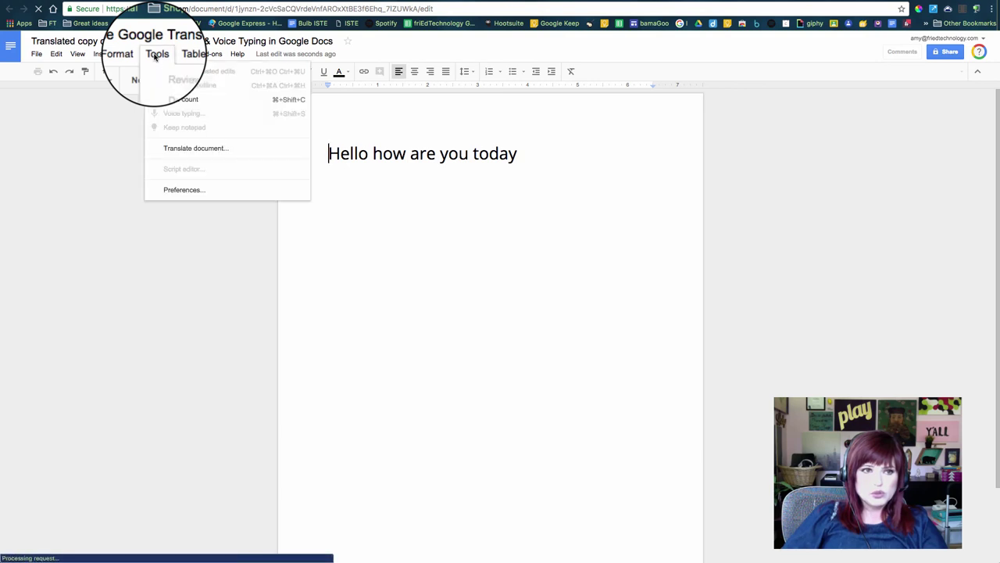
pyautogui.click(194, 150)
pyautogui.click(469, 329)
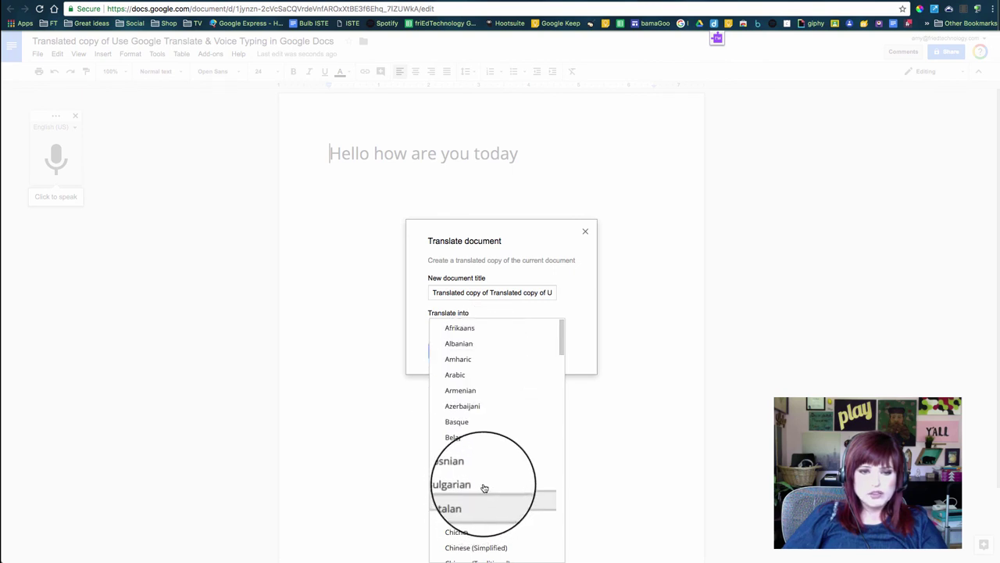
pyautogui.scroll(-2, 484, 484)
pyautogui.scroll(-8, 493, 476)
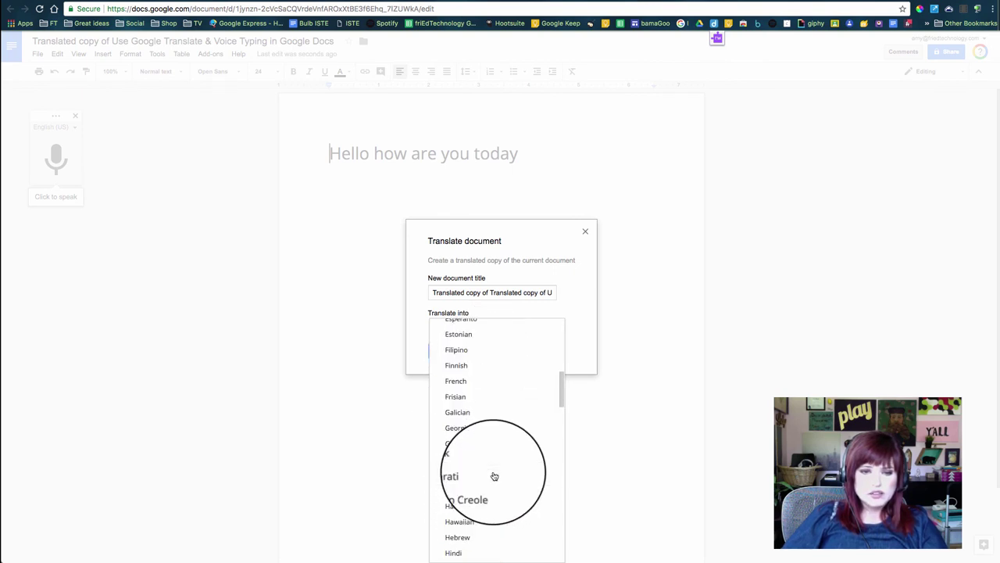
pyautogui.scroll(-3, 494, 475)
pyautogui.scroll(-2, 487, 470)
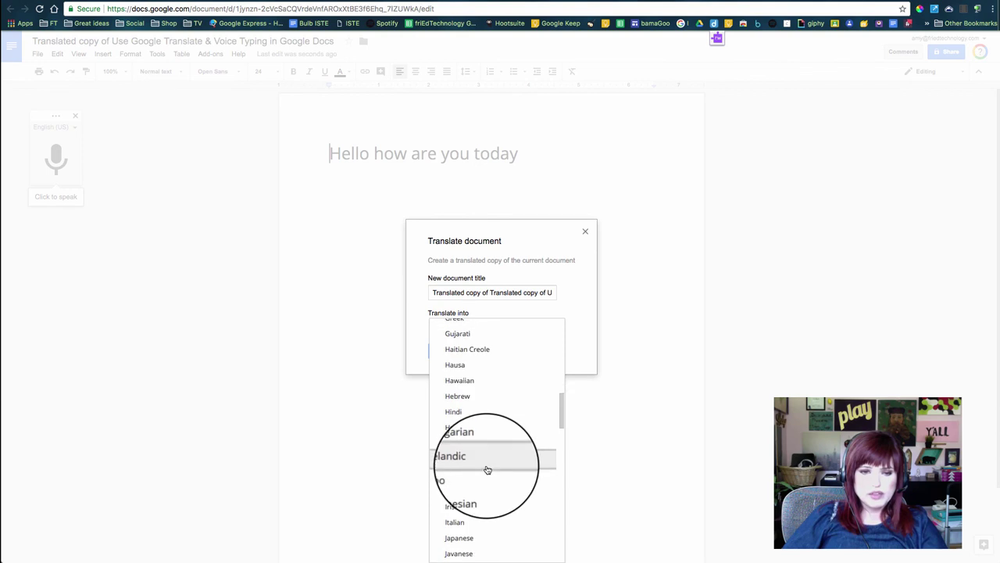
pyautogui.scroll(-3, 484, 461)
pyautogui.click(478, 453)
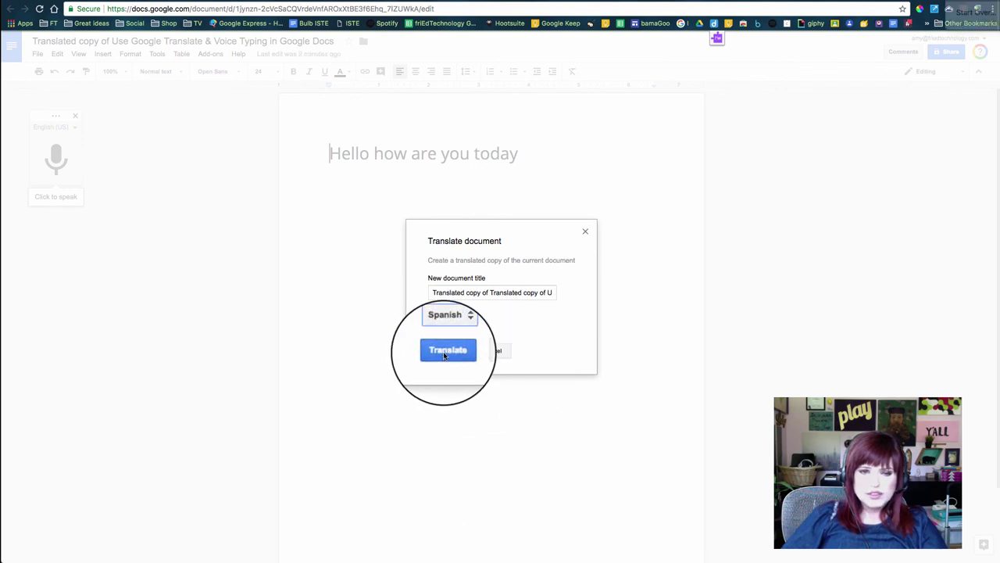
pyautogui.click(443, 352)
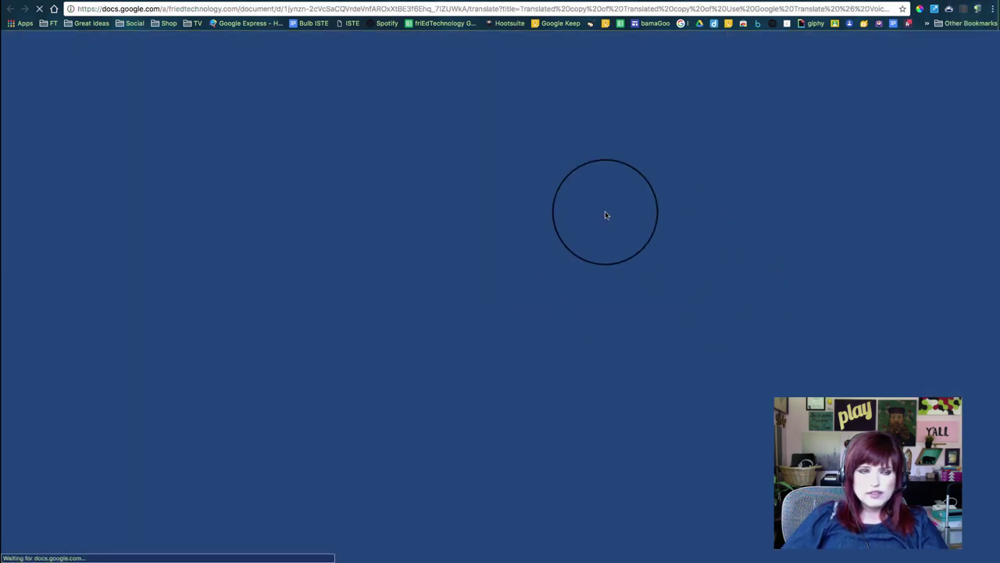